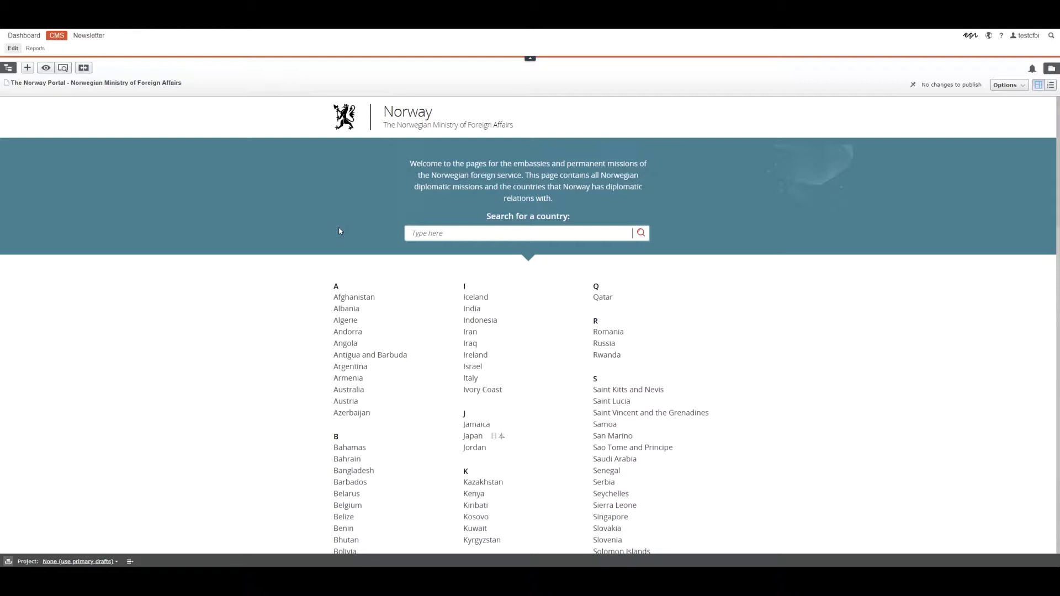
Show the Pages tree listing the Norway Portal's country pages, such as Gambia, Ghana and Liberia.
click(7, 67)
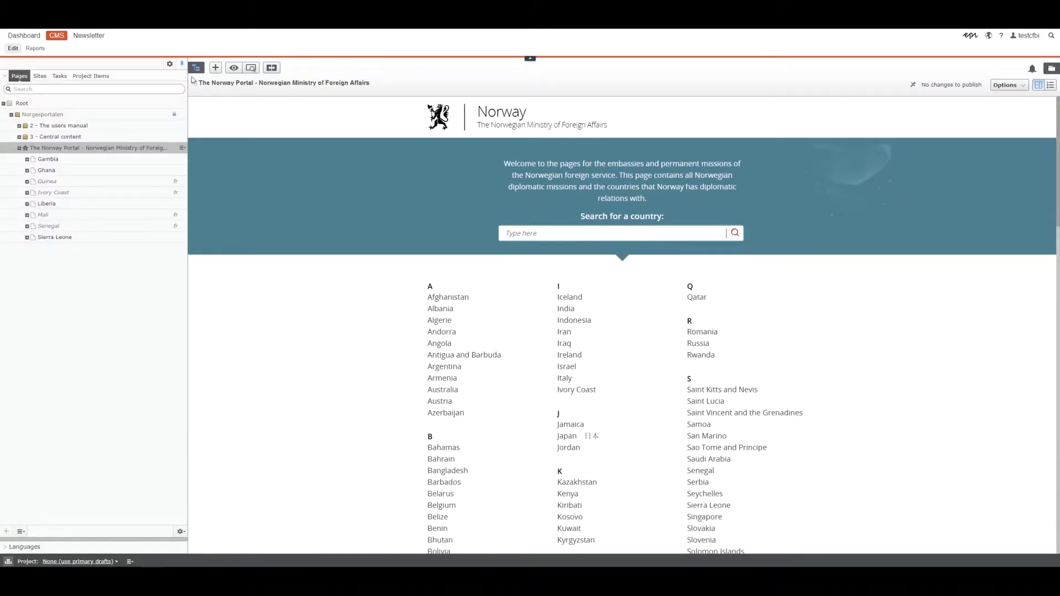
Open the Ghana page, 'Norway in Ghana', from the Pages tree for editing.
click(44, 170)
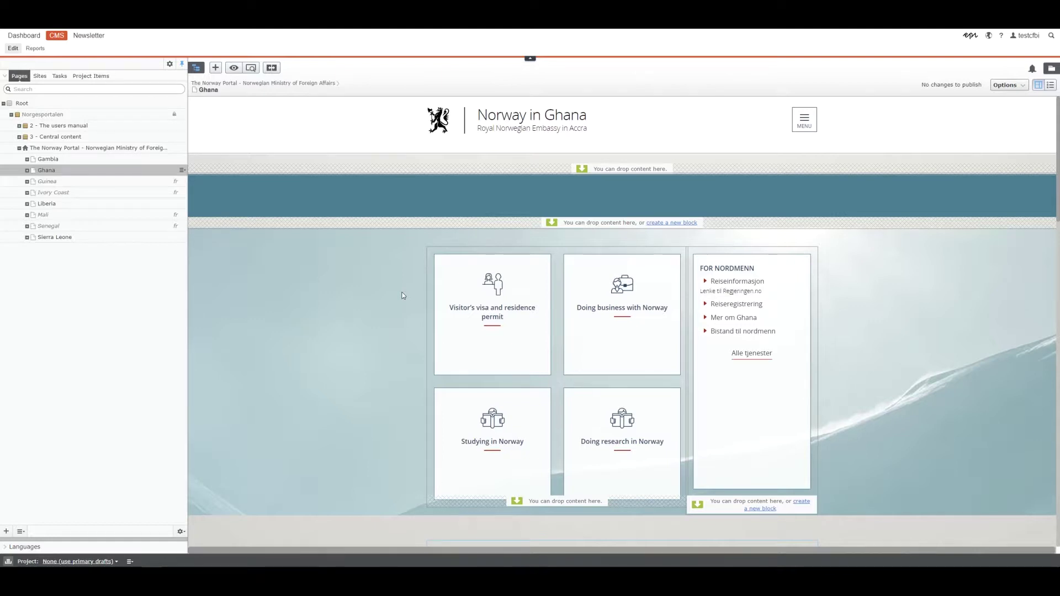
scroll(403, 295, down, 5)
scroll(403, 295, down, 5)
scroll(402, 295, down, 5)
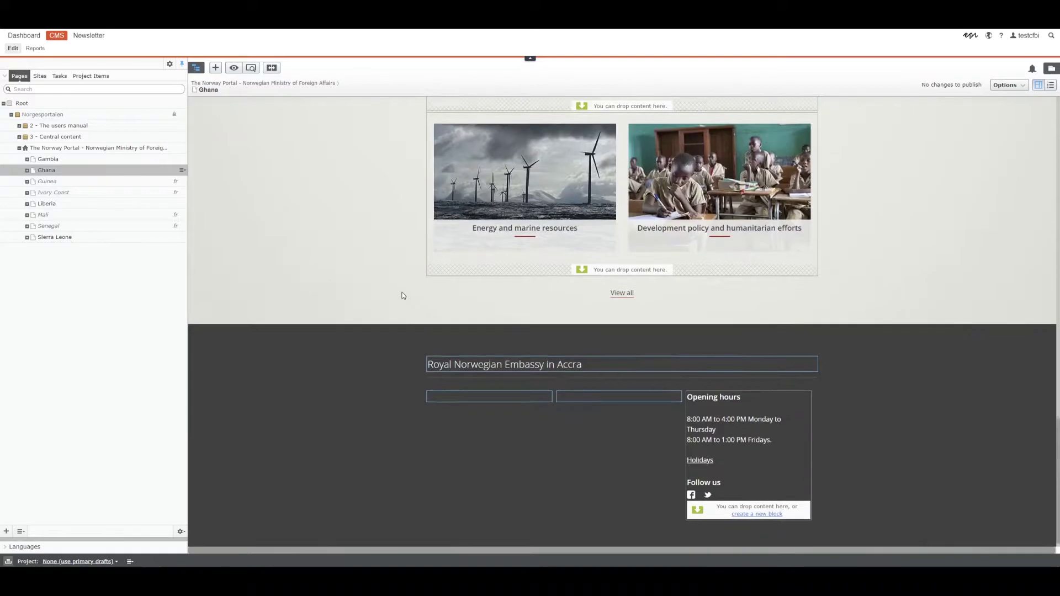
scroll(402, 296, down, 1)
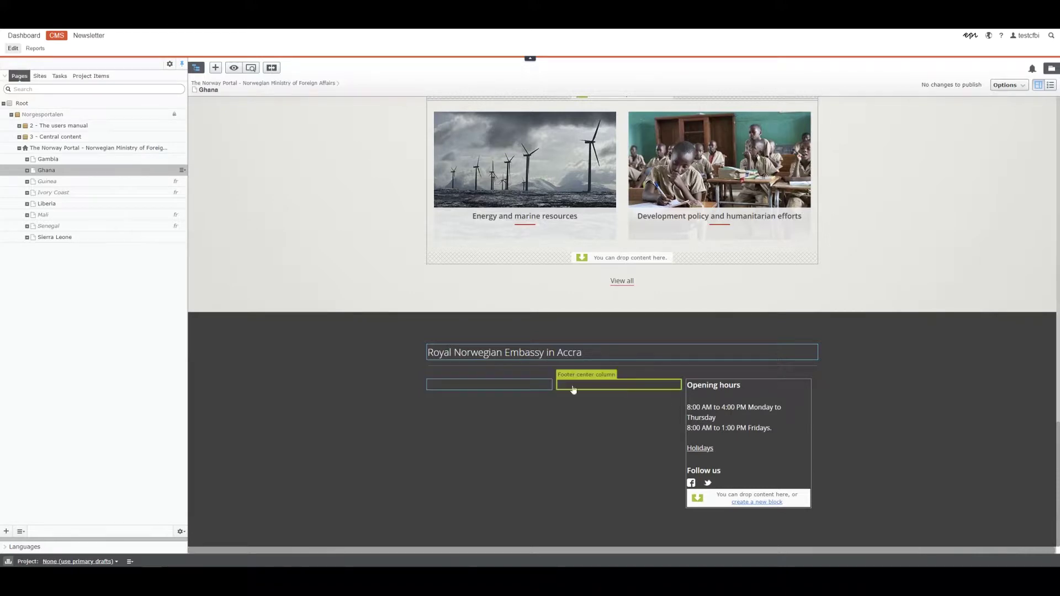
Open the Footer left column editor, remove the test text and place the caret inside.
click(505, 391)
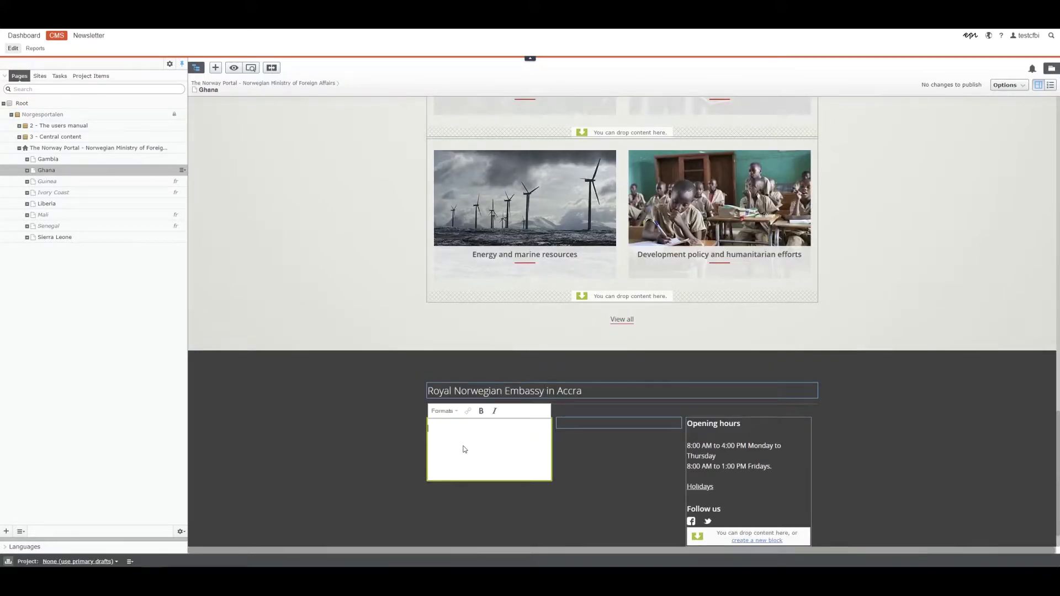
text(rwgwerg)
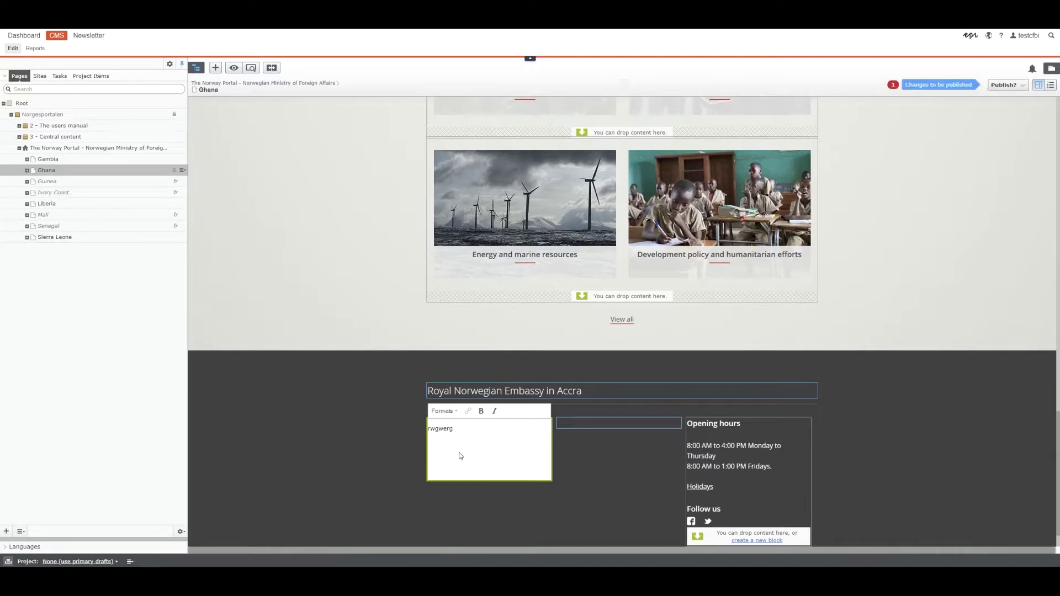
key(BackSpace)
key(BackSpace)
key(BackSpace)
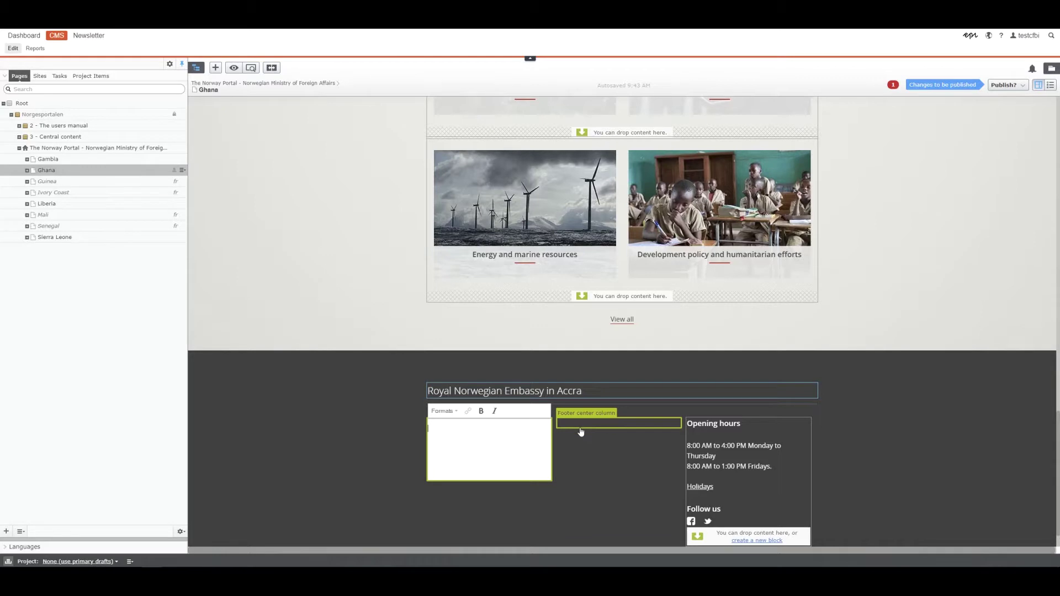
click(451, 445)
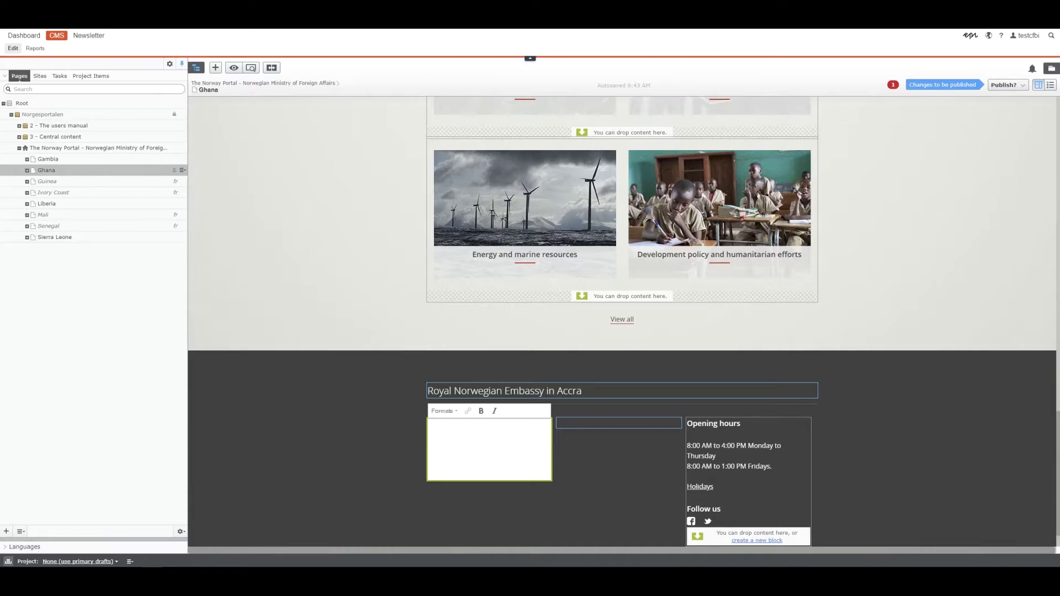
Paste the embassy addresses and contact details from Notepad into the footer's left column.
mouse_move(978, 352)
mouse_down()
mouse_move(637, 157)
mouse_move(1052, 580)
mouse_up()
key(ctrl+v)
scroll(621, 332, down, 2)
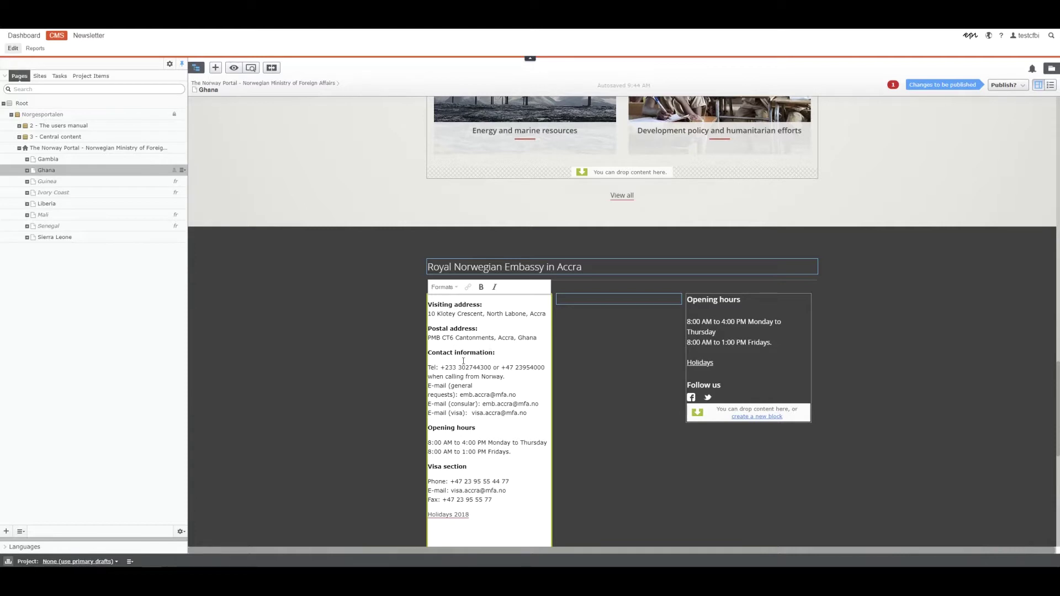
click(366, 369)
scroll(366, 370, down, 5)
scroll(366, 369, down, 4)
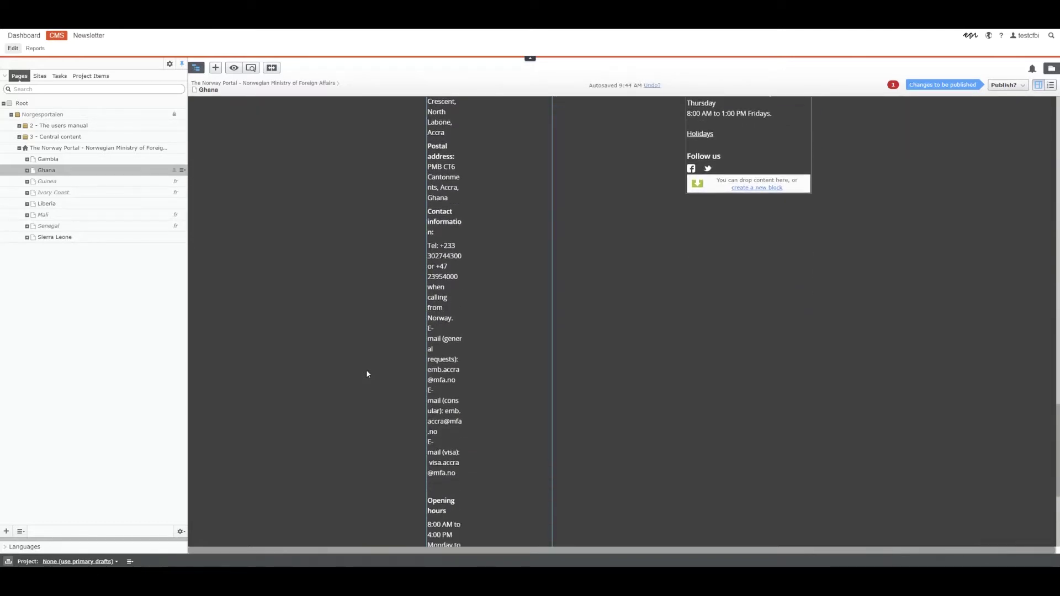
scroll(366, 370, down, 4)
scroll(366, 370, down, 3)
scroll(366, 373, up, 5)
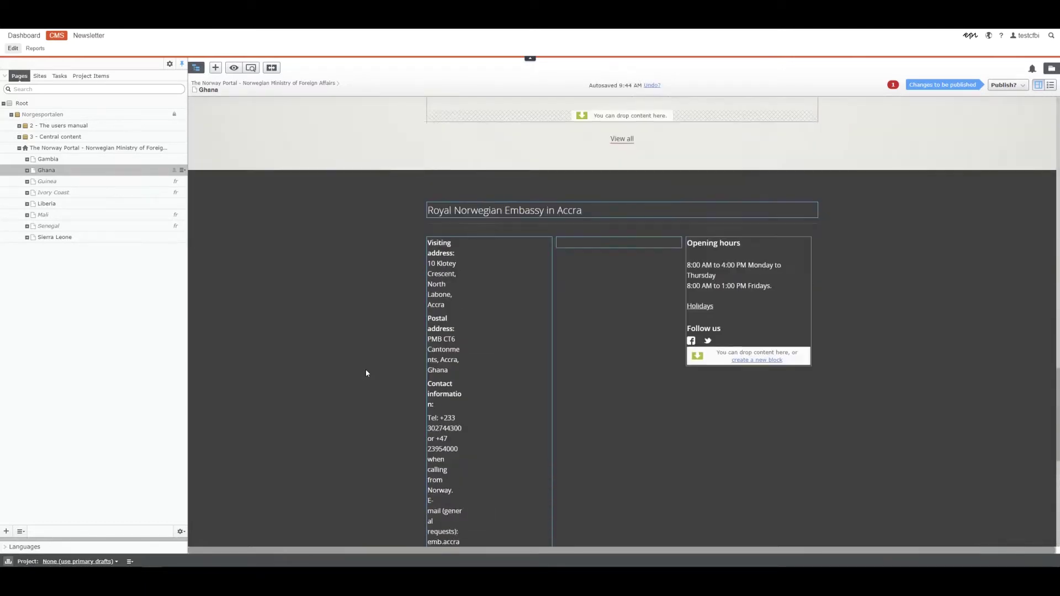
scroll(366, 373, up, 2)
click(464, 352)
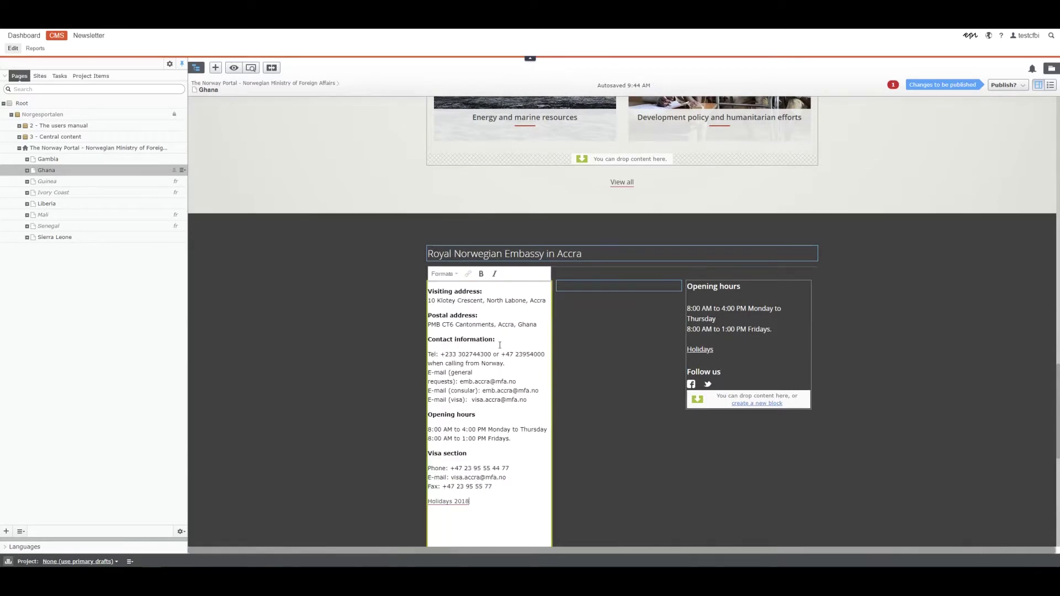
Empty the left column and paste the Notepad contact details in again, then save.
key(ctrl+a)
key(Delete)
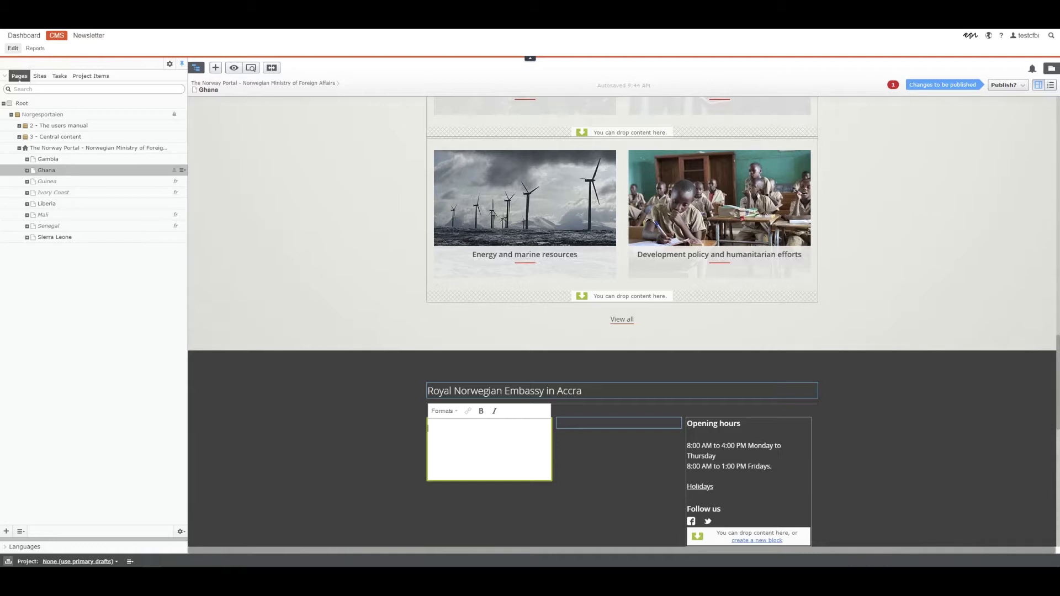
drag(965, 312, 741, 199)
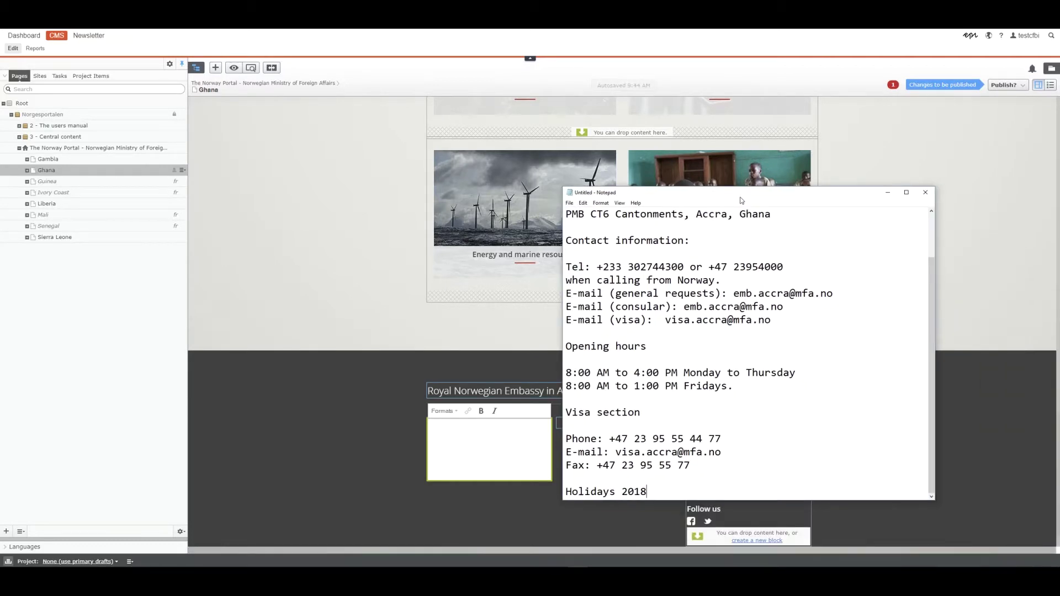
key(ctrl+a)
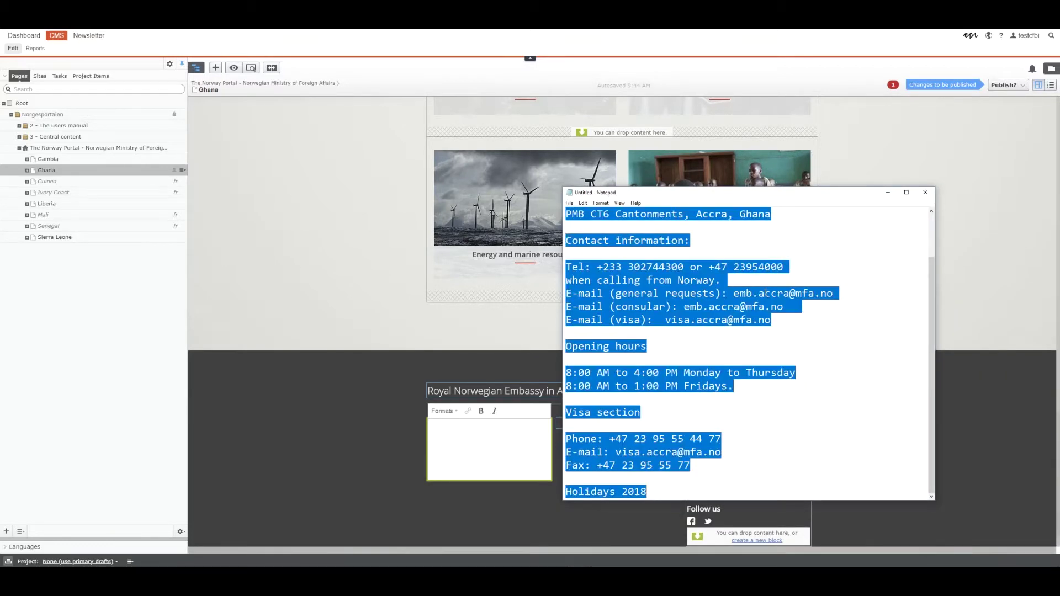
click(887, 192)
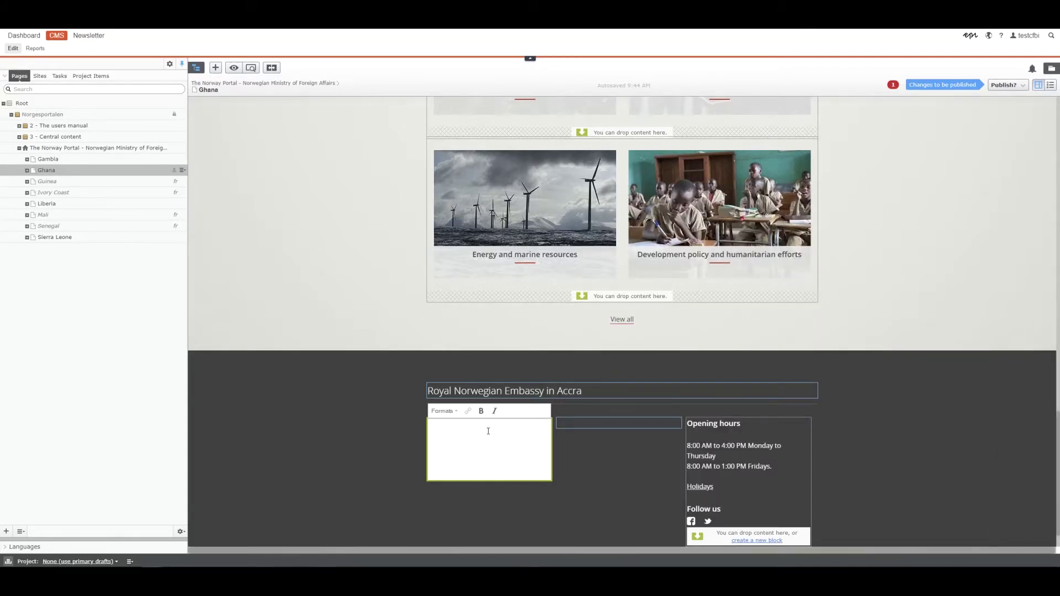
key(ctrl+v)
click(359, 446)
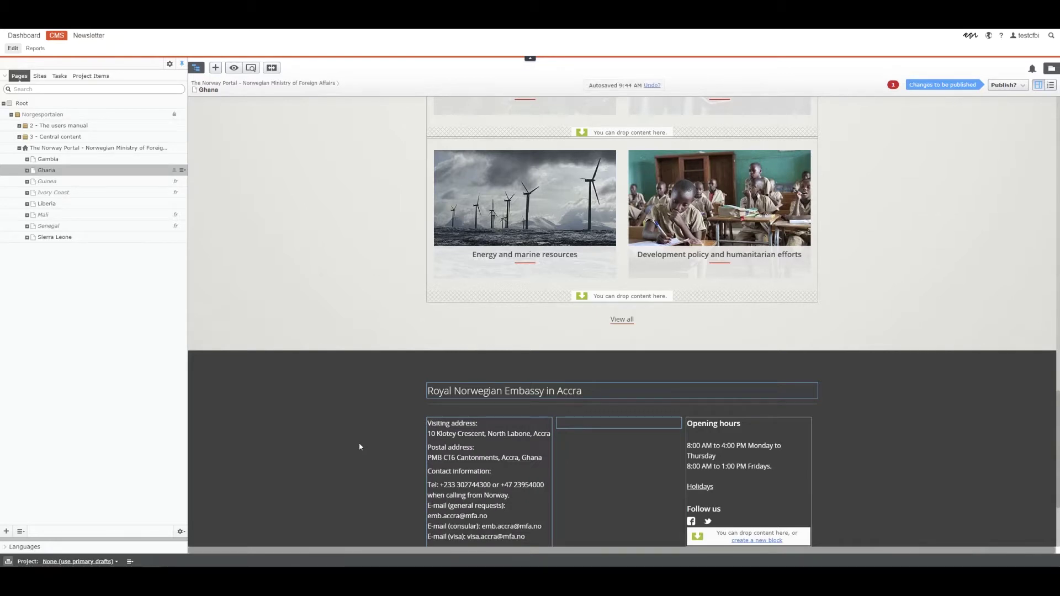
scroll(359, 446, down, 4)
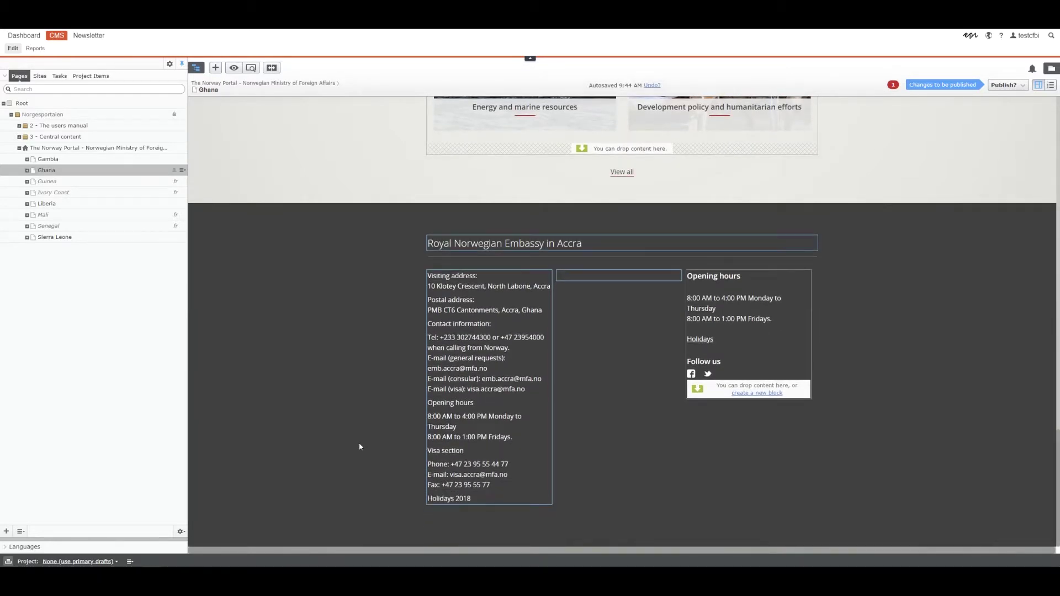
Bold the Visiting address: and Contact information: headings and remove the blank line after Contact information.
double_click(488, 497)
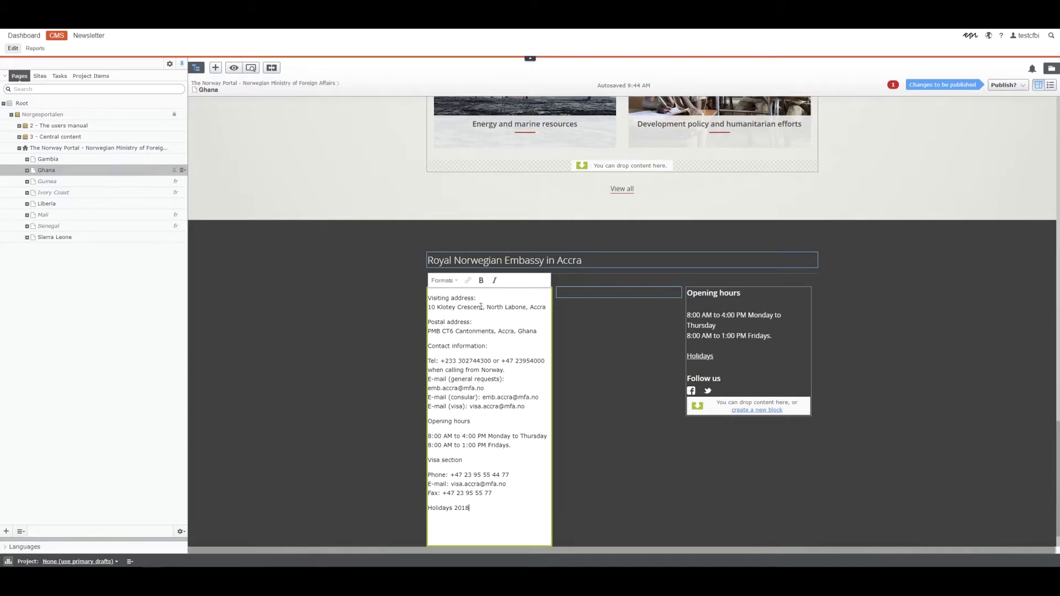
key(shift+Home)
click(480, 280)
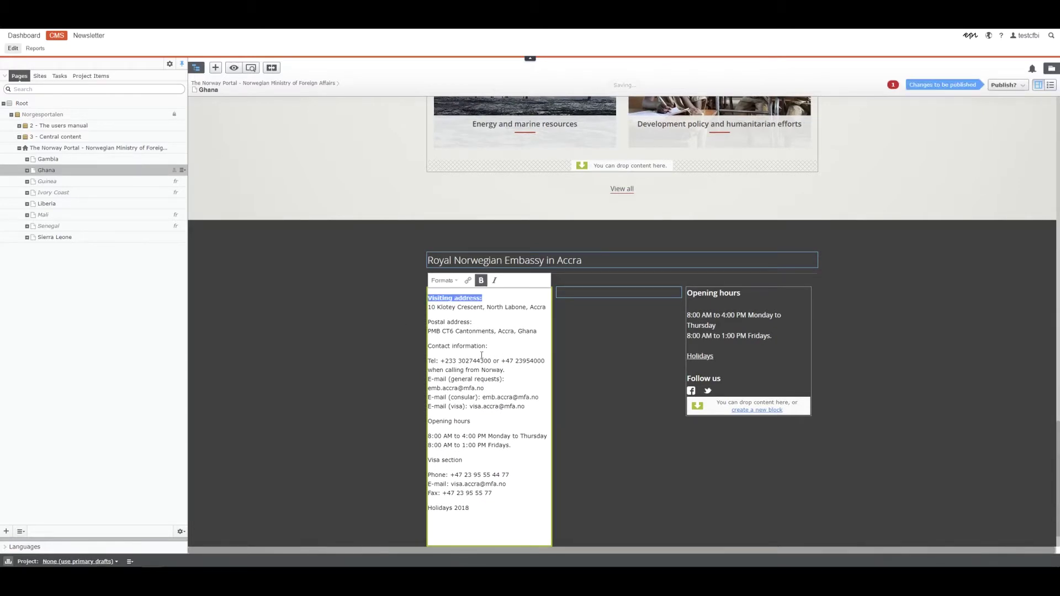
click(488, 346)
key(shift+Home)
key(ctrl+b)
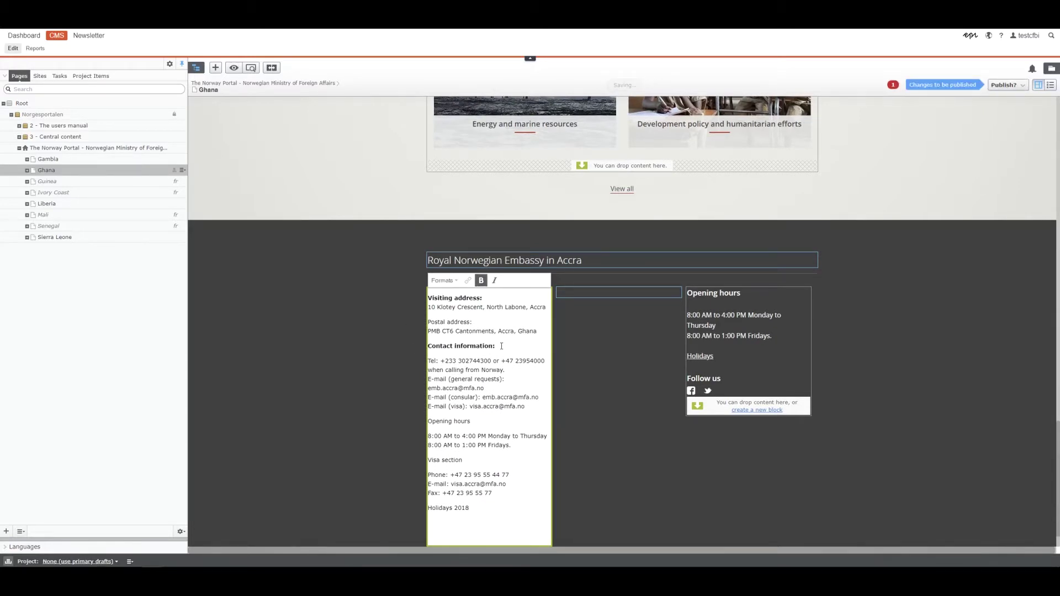
key(Delete)
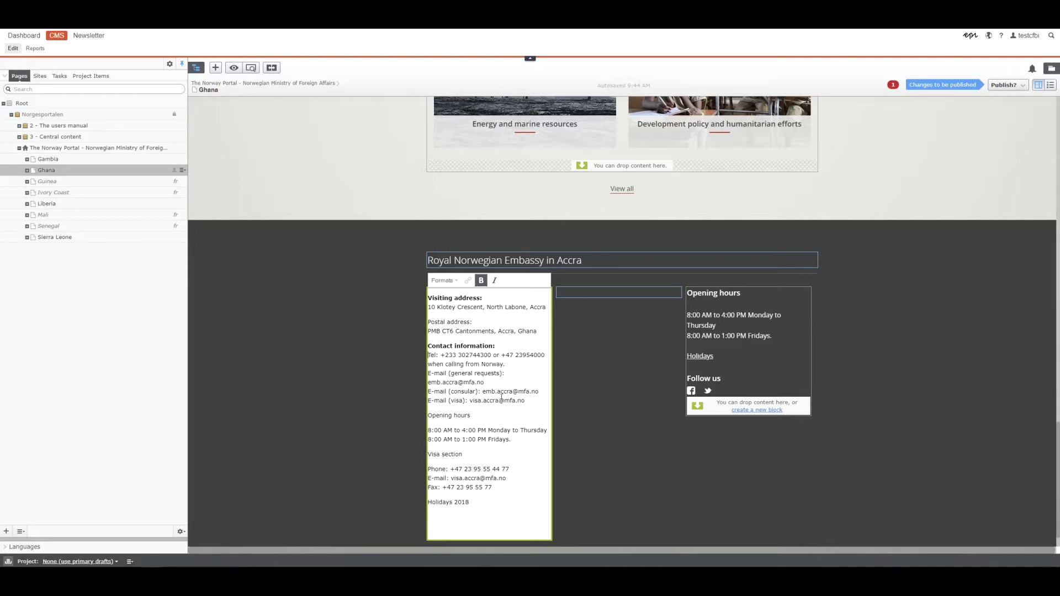
Start an e-mail link on the consular e-mail address, then cancel it.
drag(539, 392, 482, 391)
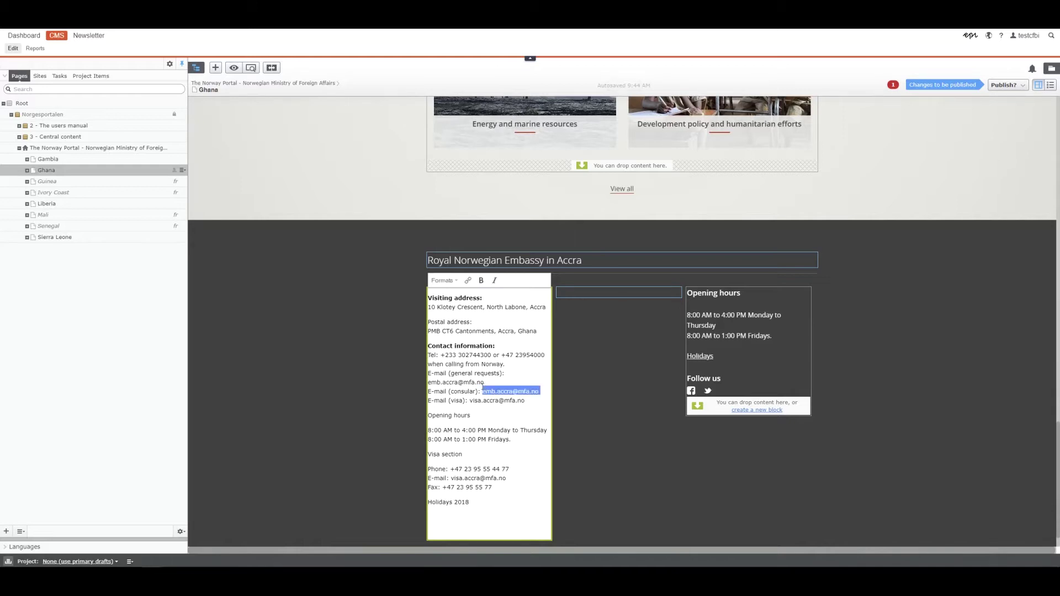
click(468, 280)
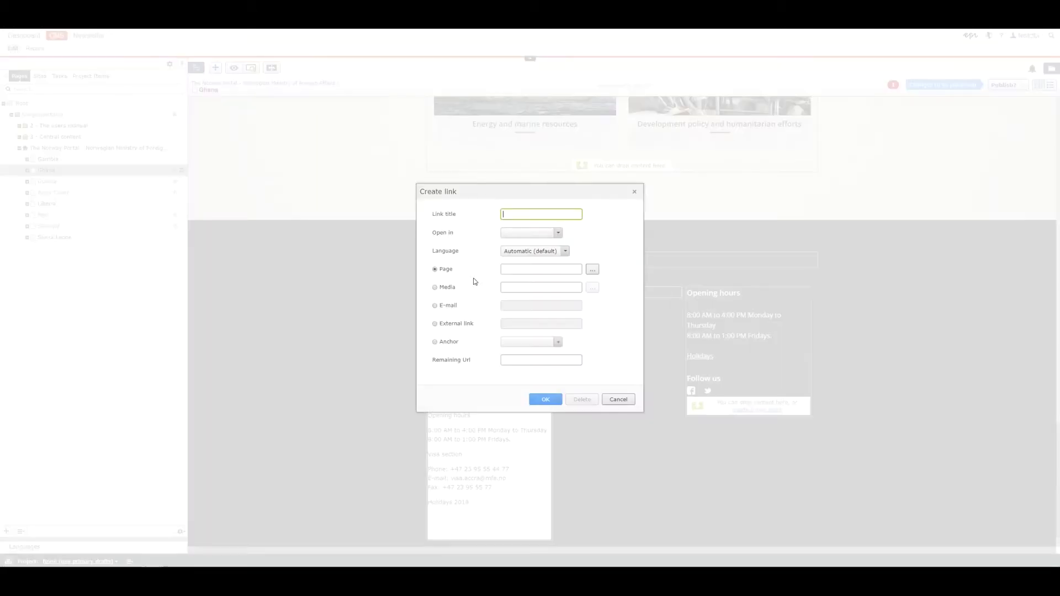
click(434, 305)
click(618, 399)
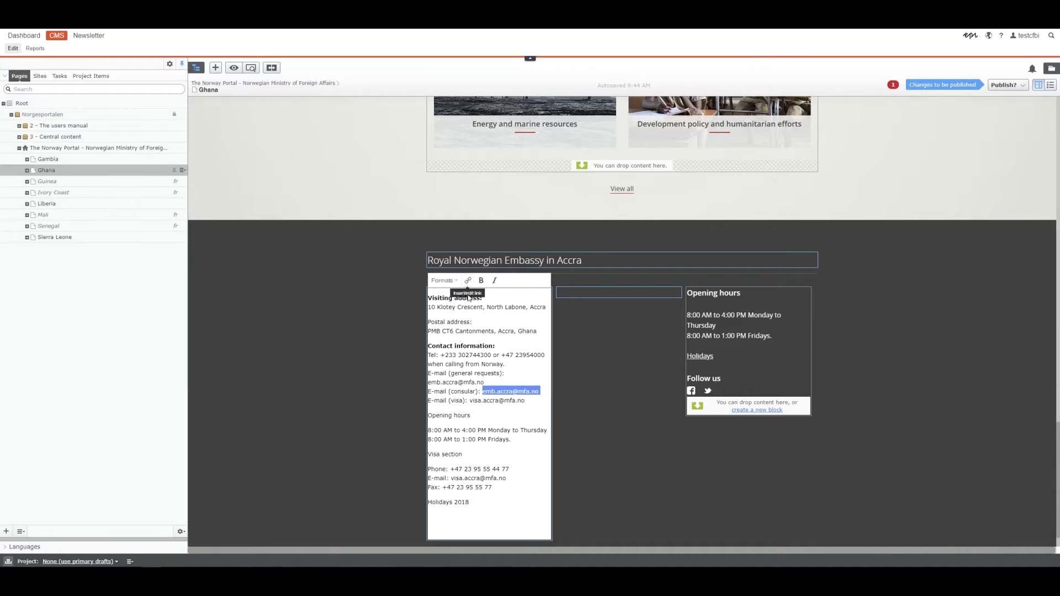
Make the 'Opening hours:' heading bold.
click(472, 416)
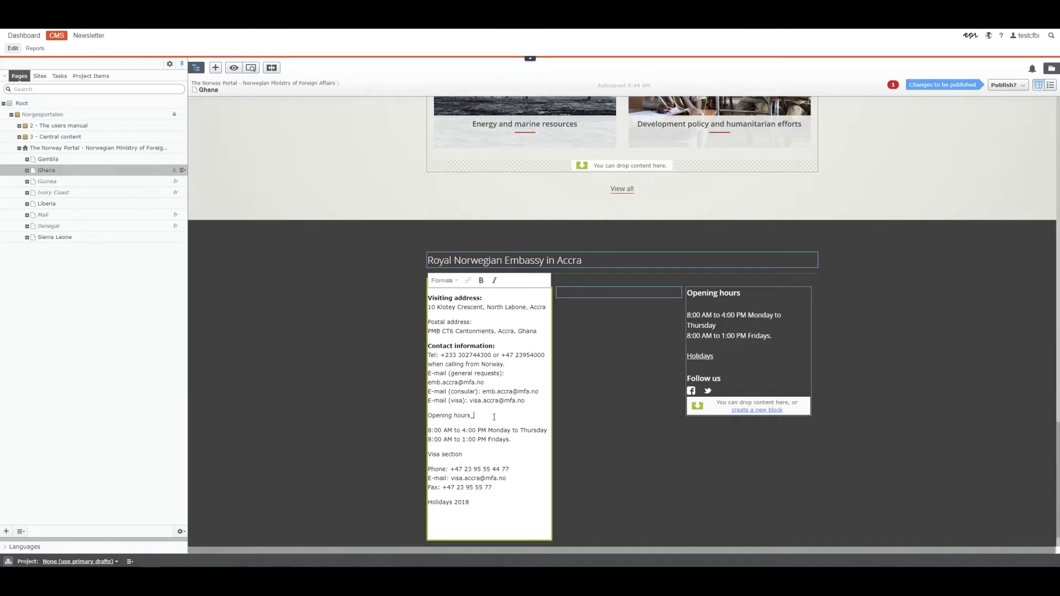
double_click(451, 415)
key(ctrl+b)
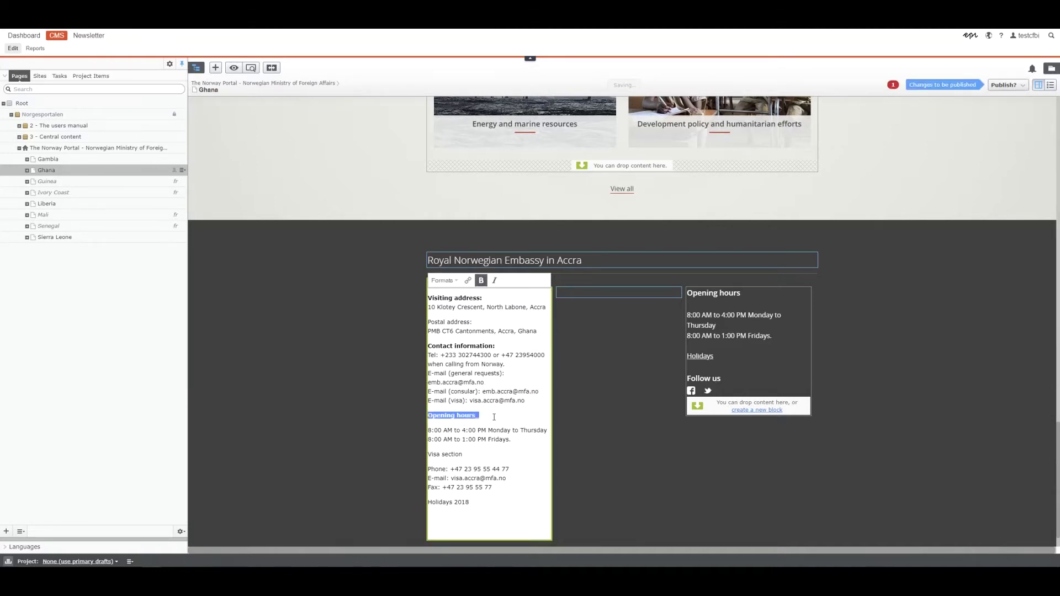
click(495, 418)
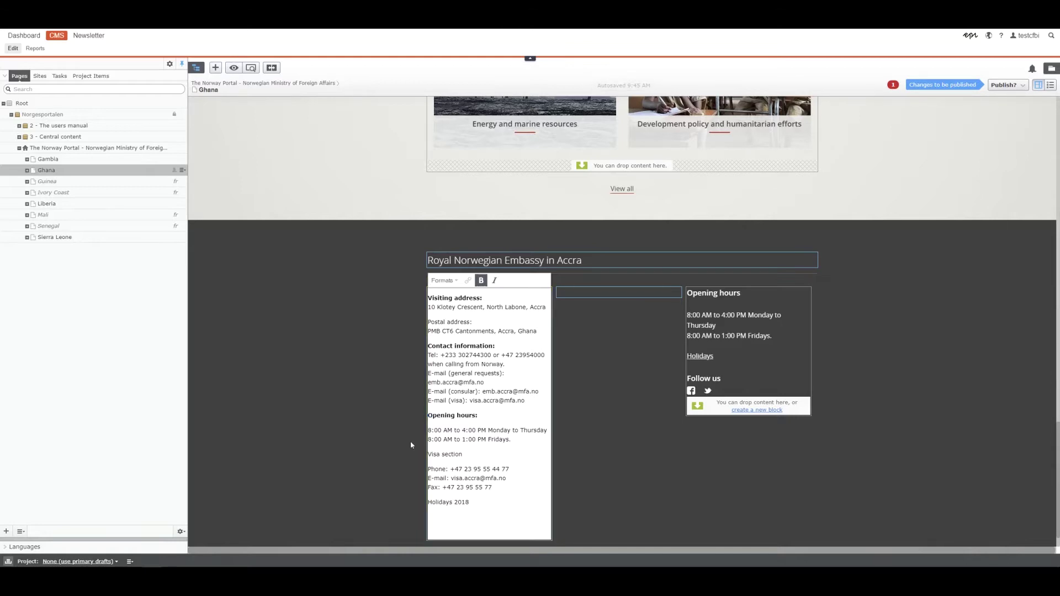
Cut the text from 'Opening hours:' through 'Holidays 2018' and paste it into the center column.
mouse_move(479, 503)
mouse_down()
mouse_move(430, 448)
mouse_move(430, 409)
mouse_up()
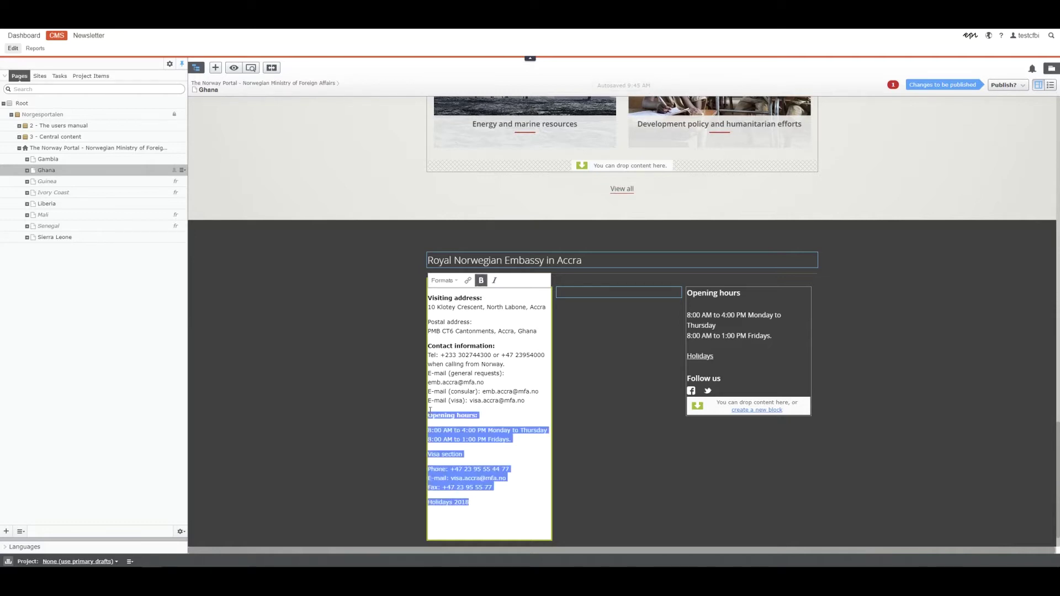
key(ctrl+x)
click(617, 348)
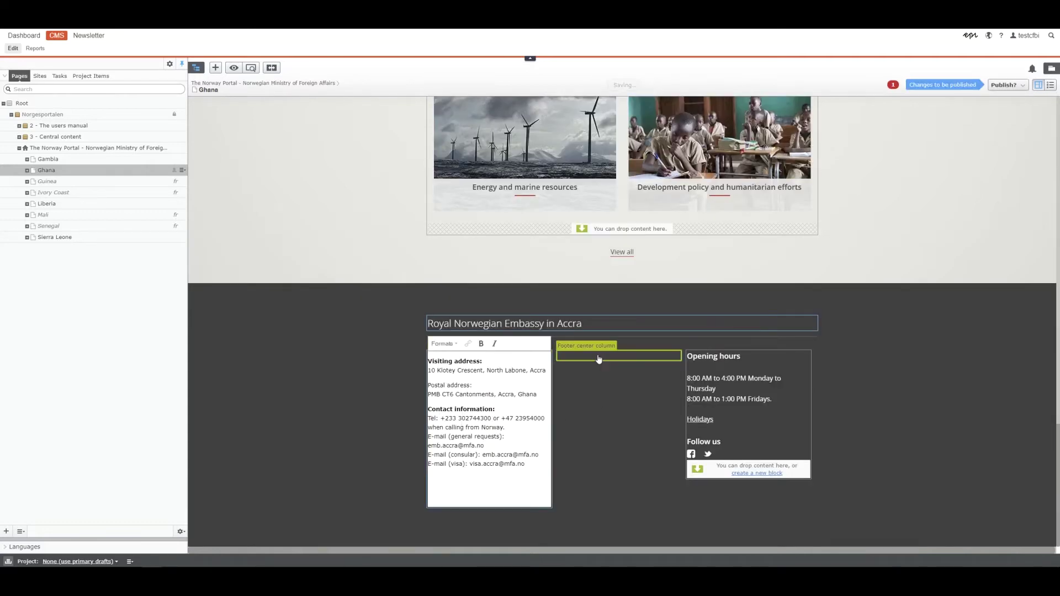
key(ctrl+v)
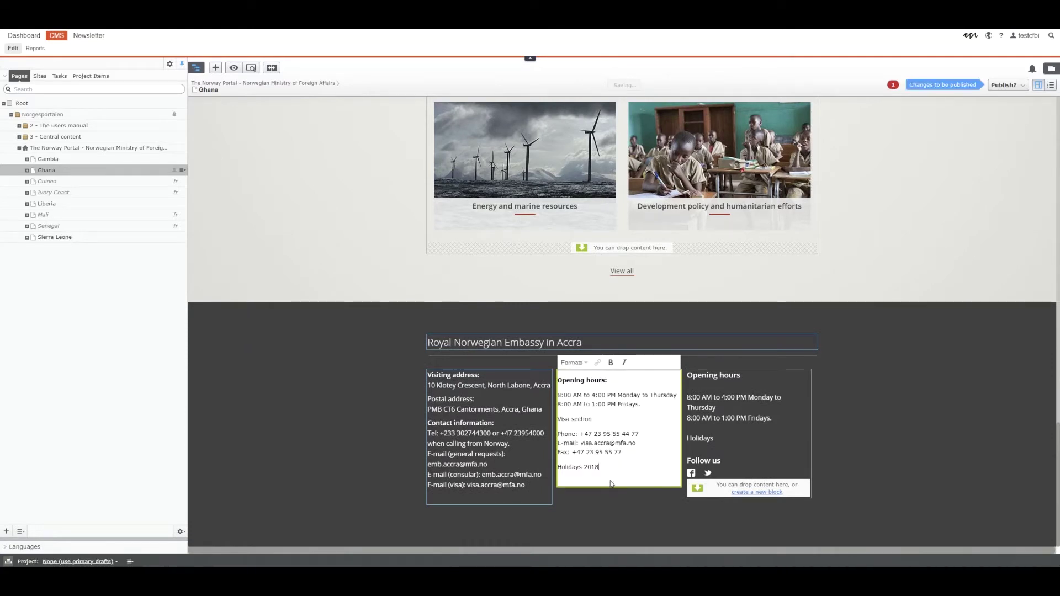
double_click(578, 468)
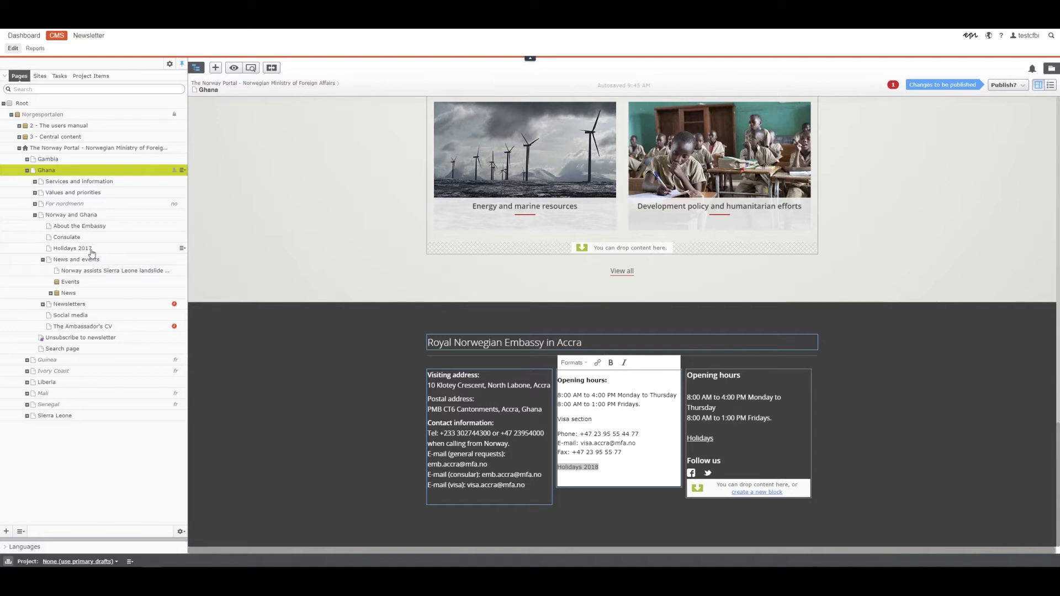
mouse_move(73, 248)
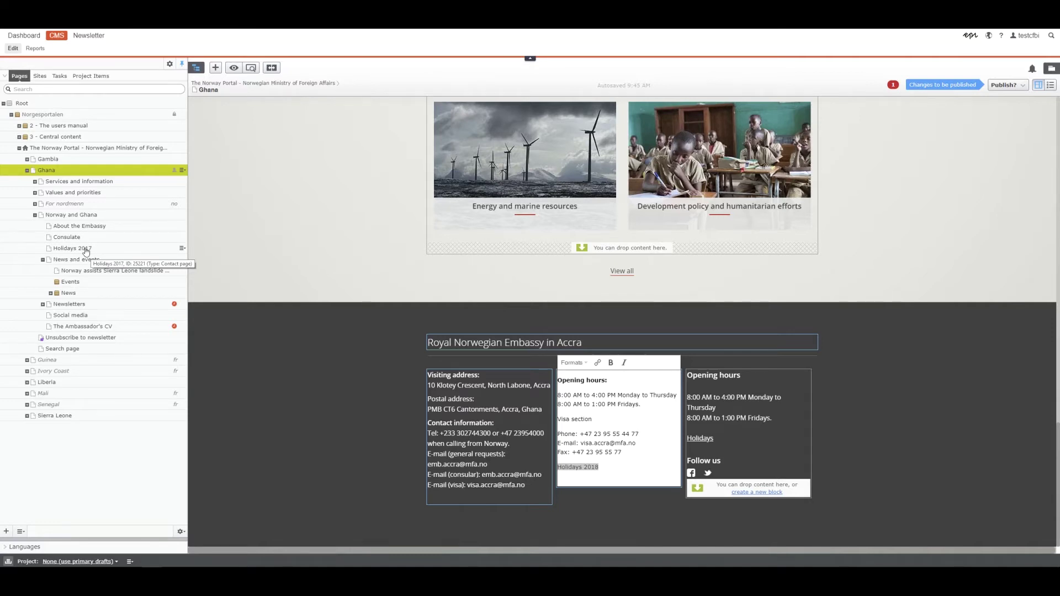
Add Holidays 2017 and Consulate page links in the center column and delete 'Holidays 2018'.
drag(72, 249, 620, 469)
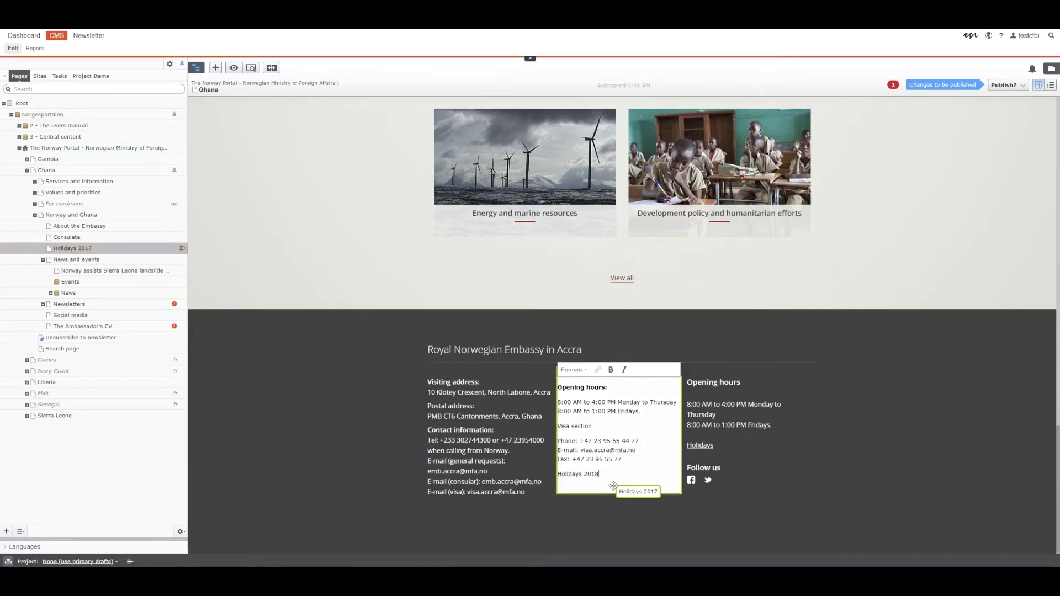
key(ctrl+BackSpace)
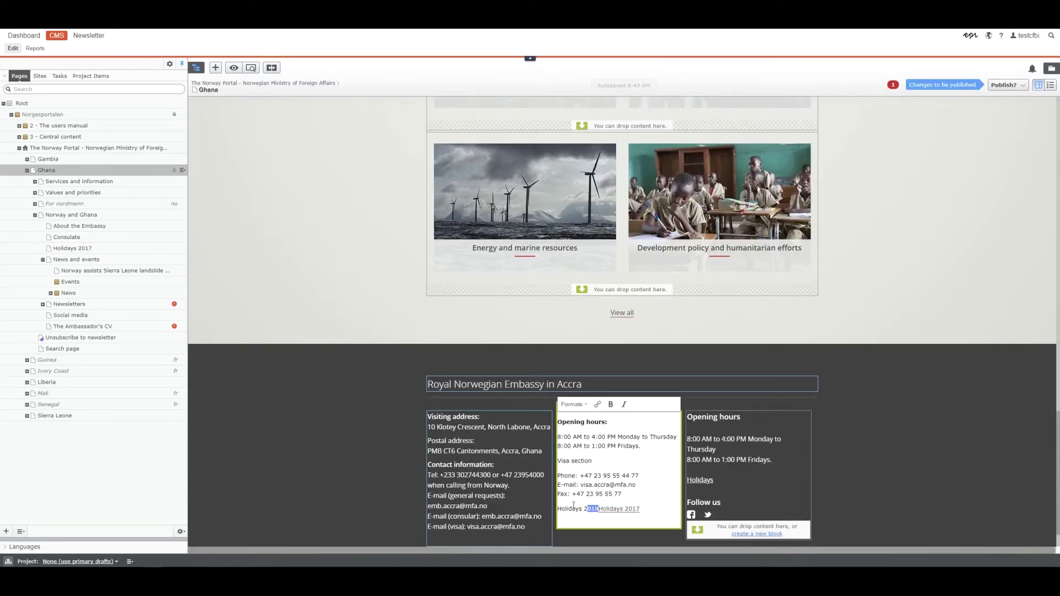
drag(600, 509, 540, 508)
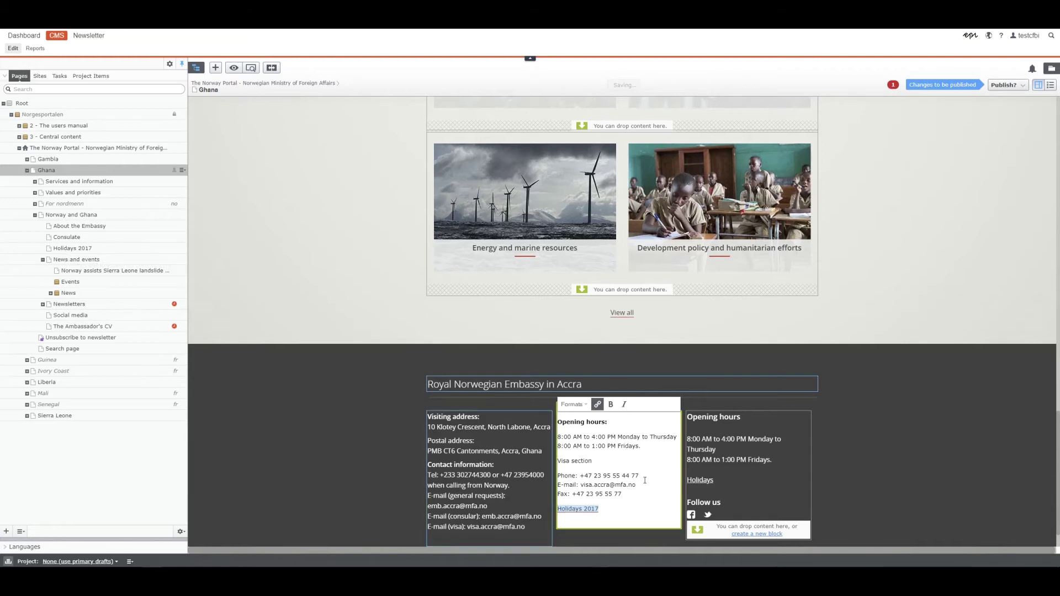
click(401, 475)
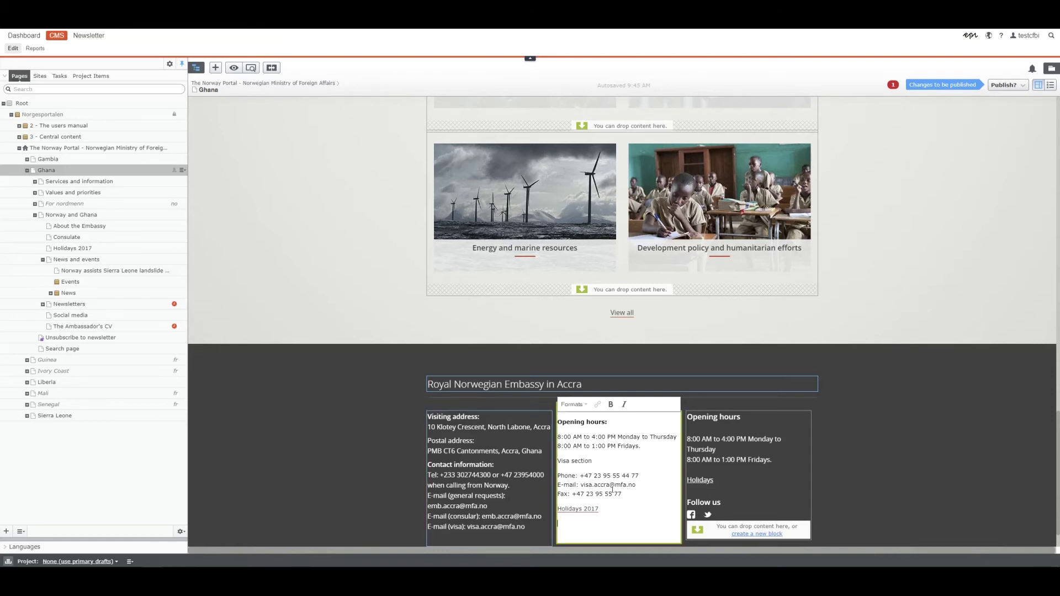
mouse_move(66, 237)
mouse_down()
mouse_move(589, 551)
mouse_move(594, 497)
mouse_up()
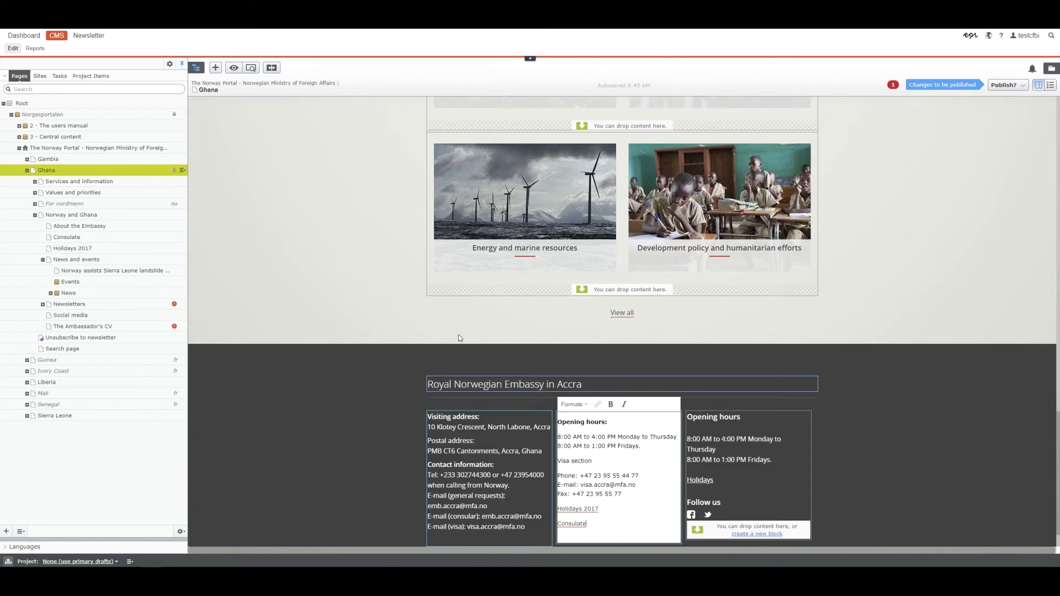
click(878, 451)
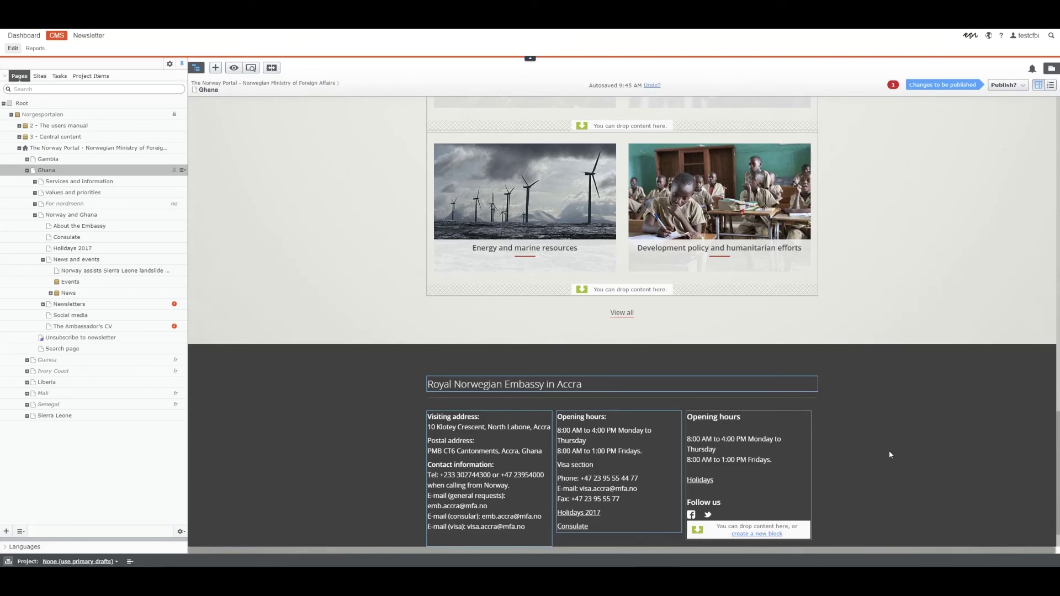
scroll(889, 451, down, 1)
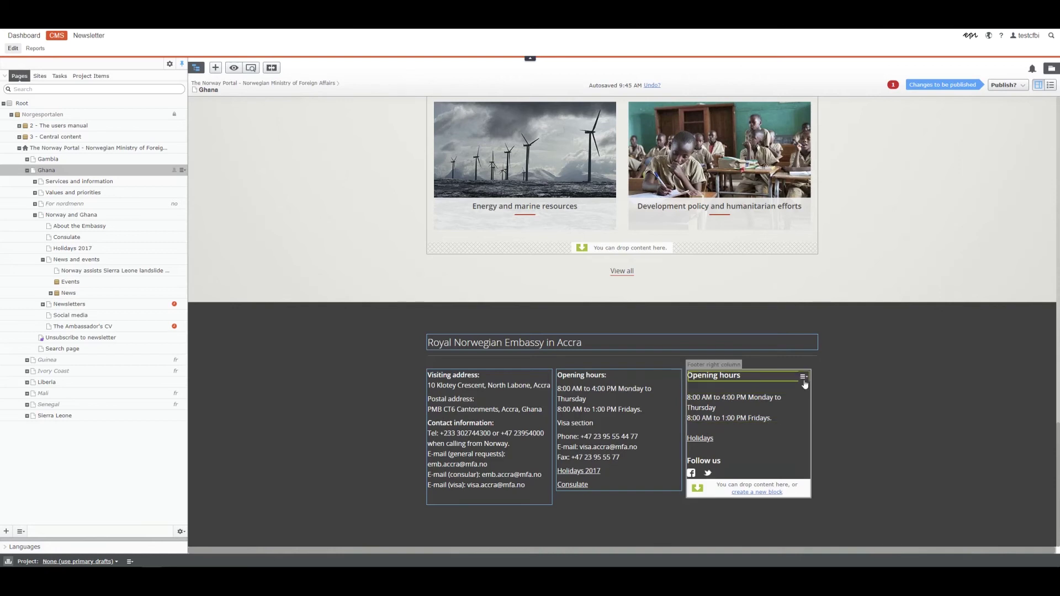
Remove the Opening hours heading, opening hours text and Holidays blocks from the right column.
click(803, 377)
click(816, 448)
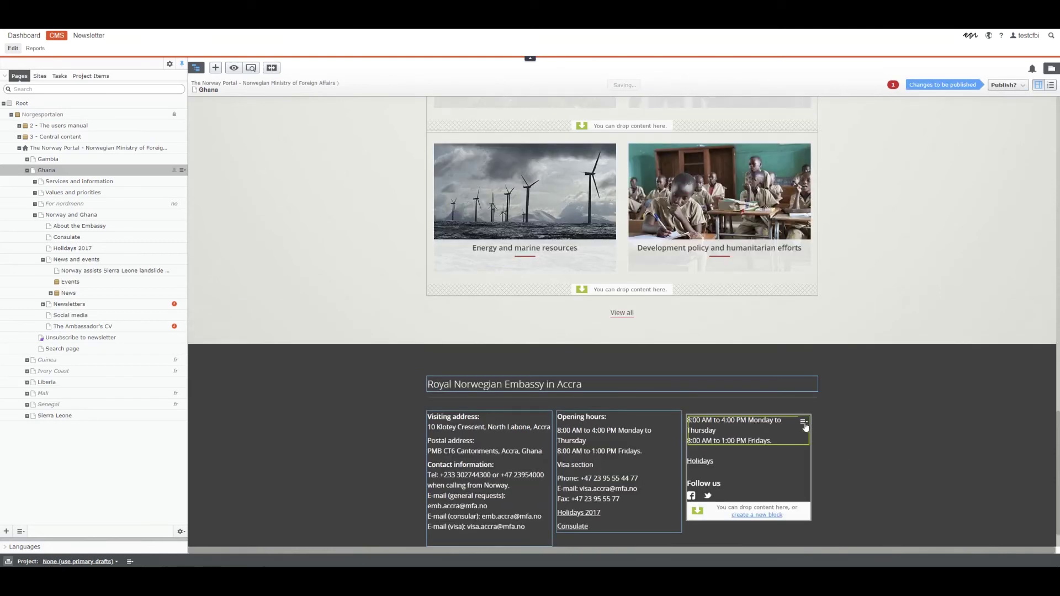
click(803, 423)
click(810, 496)
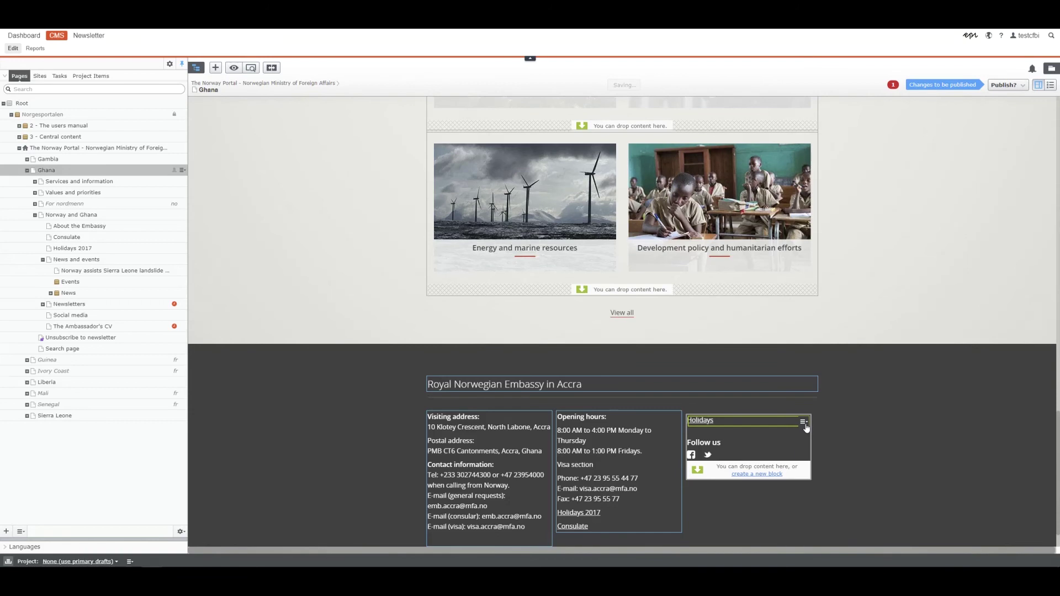
click(803, 423)
click(818, 496)
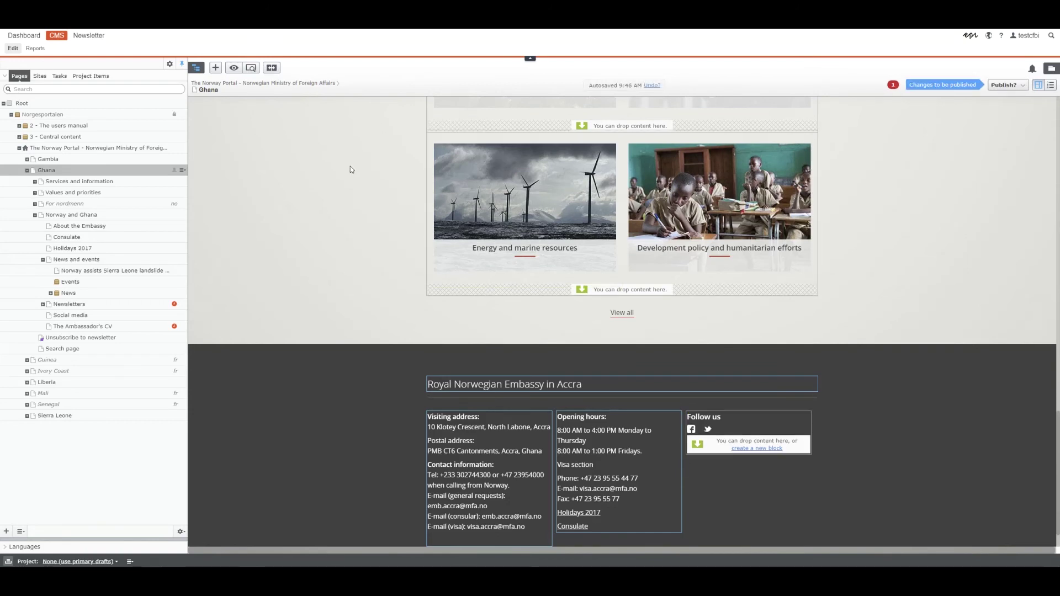
scroll(363, 368, down, 5)
scroll(363, 369, down, 5)
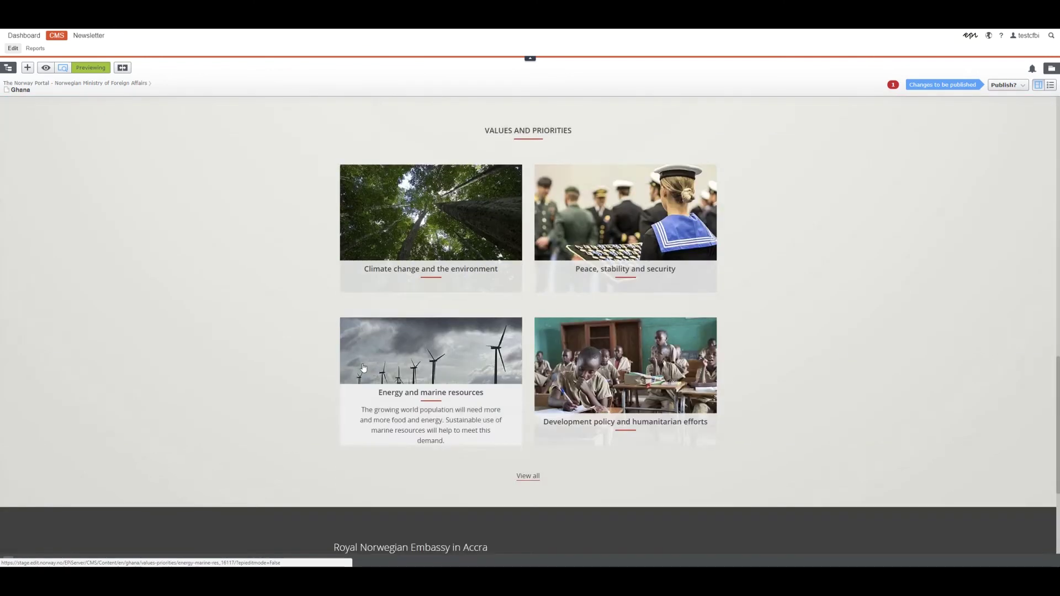
scroll(363, 368, down, 5)
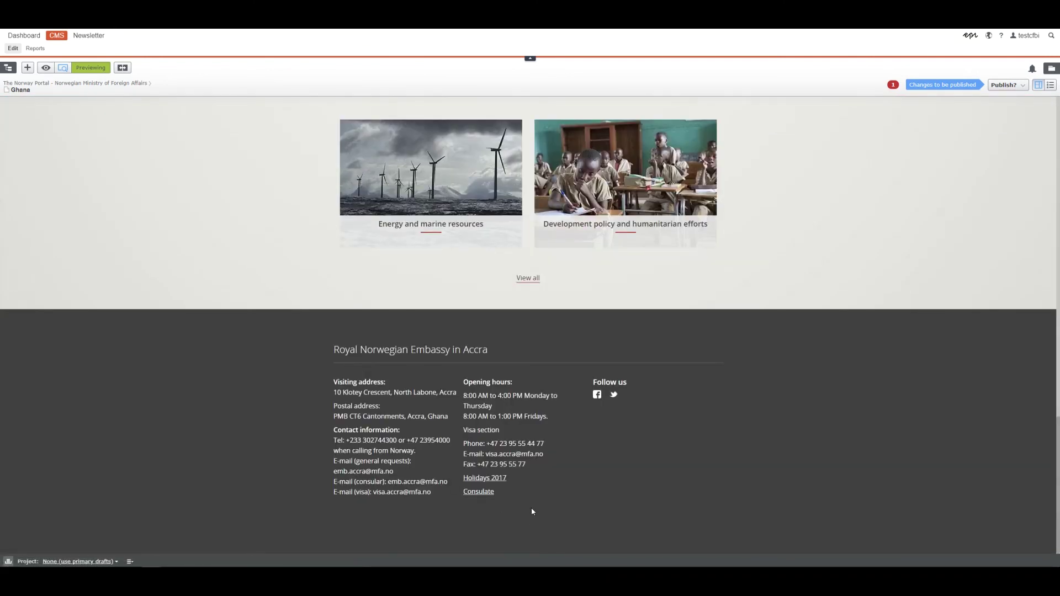